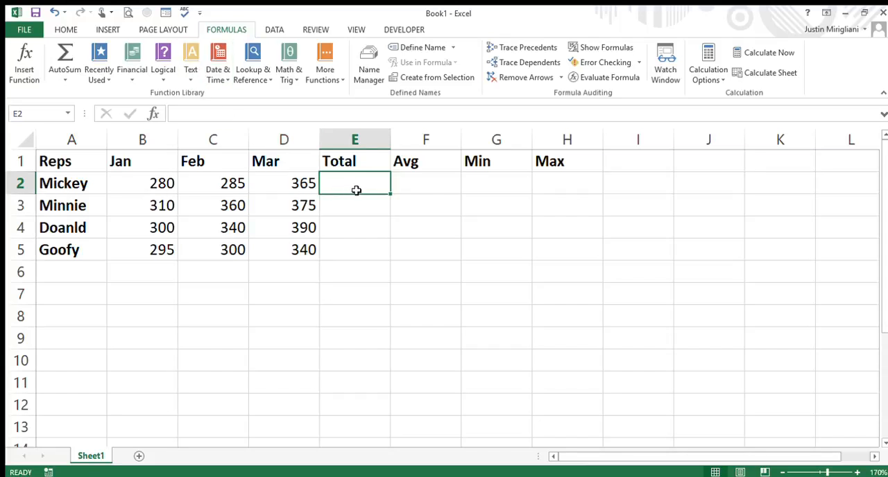
Total the Jan to Mar values with SUM in the Total column, using B2:D2 in E2 and B3:D3 in E3
click(65, 54)
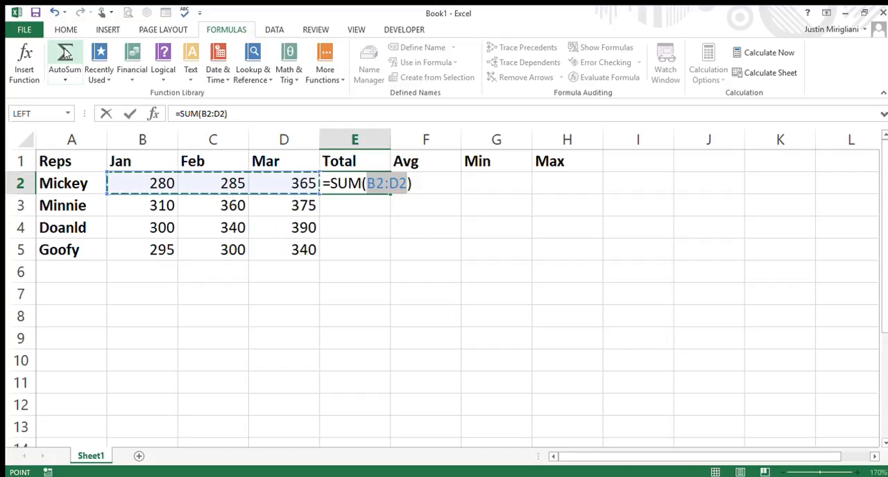
key(Return)
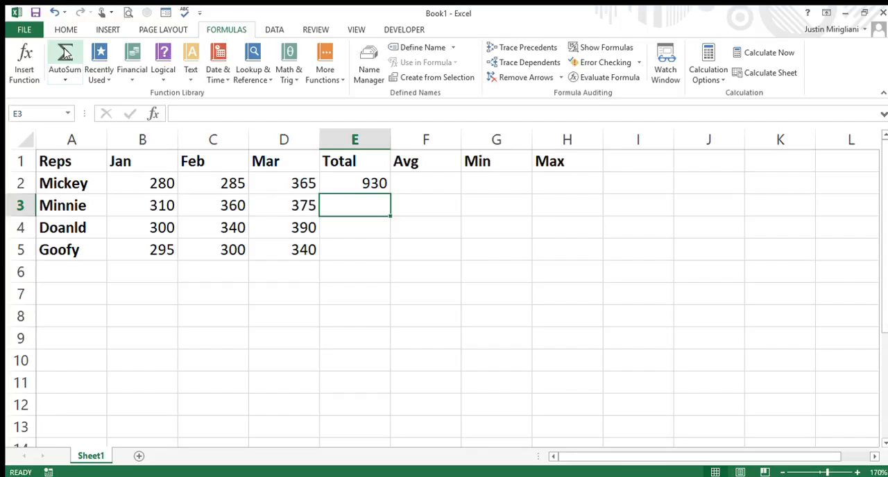
click(65, 55)
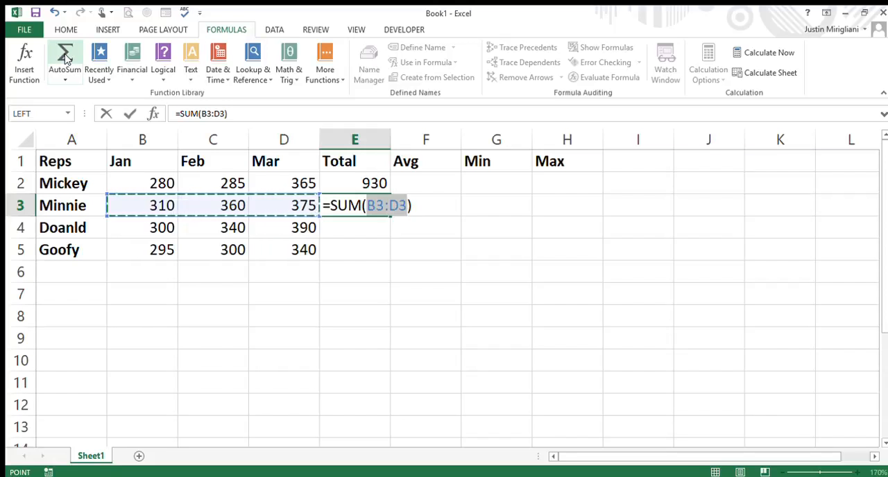
key(Return)
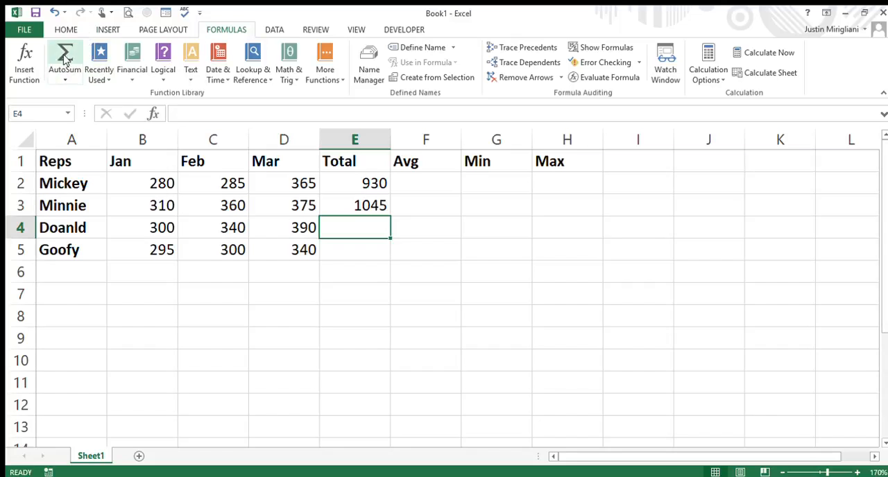
Add AutoSum totals in E4 and E5, correcting their ranges to B4:D4 and B5:D5
click(64, 58)
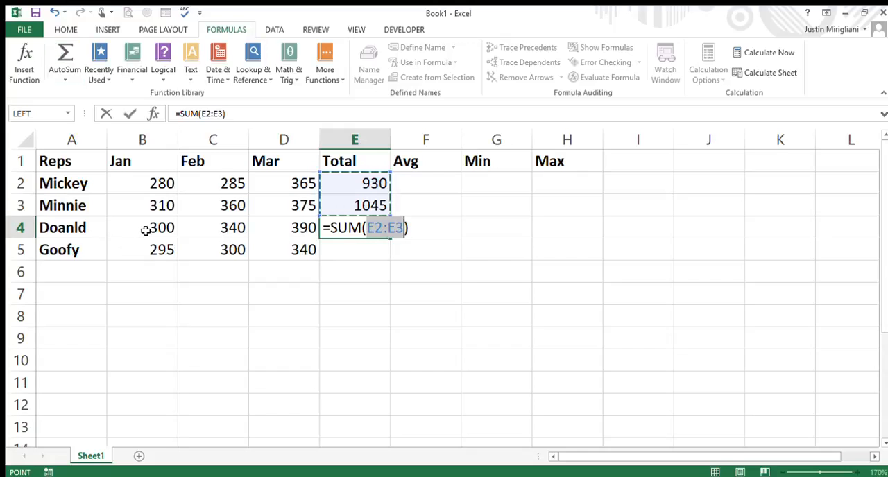
drag(142, 229, 263, 230)
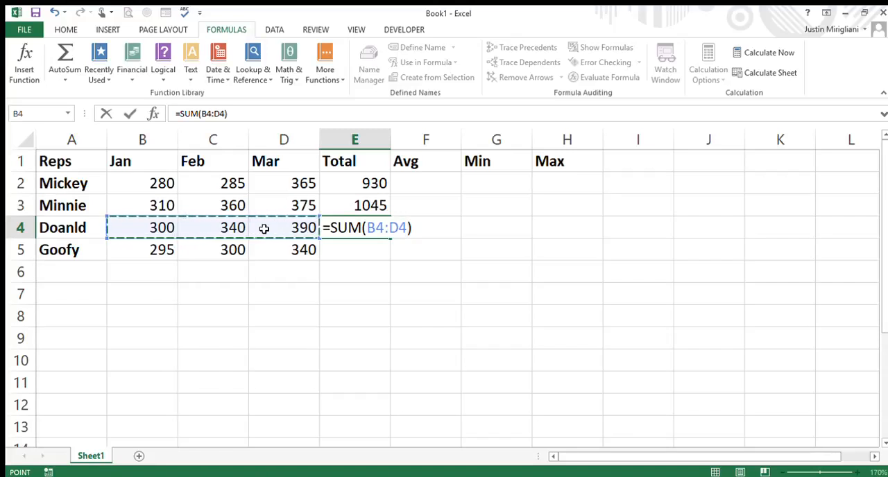
key(Return)
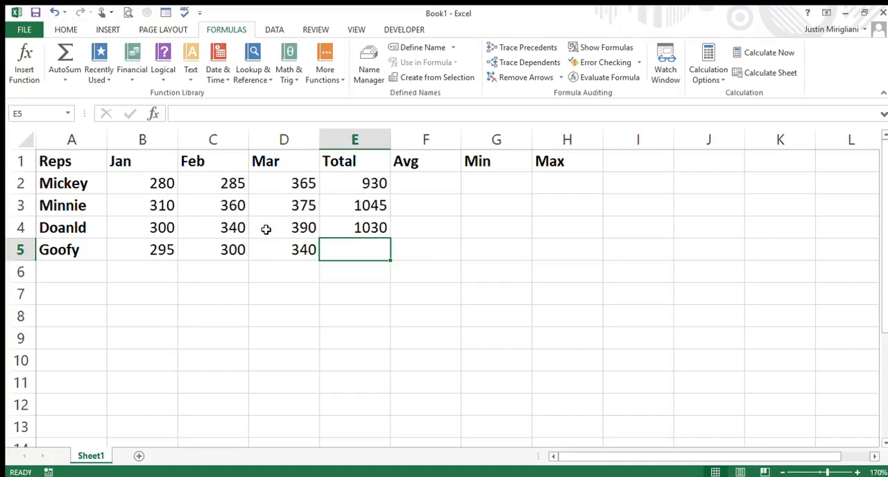
click(54, 58)
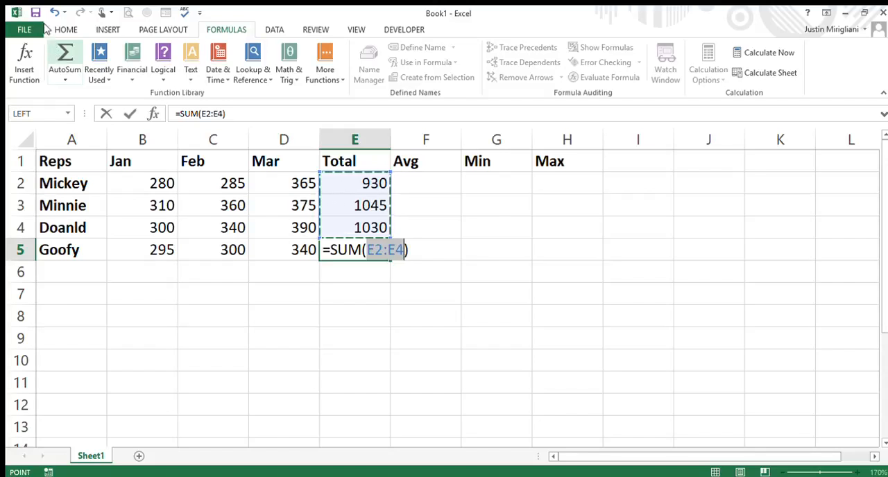
click(142, 251)
drag(143, 253, 258, 248)
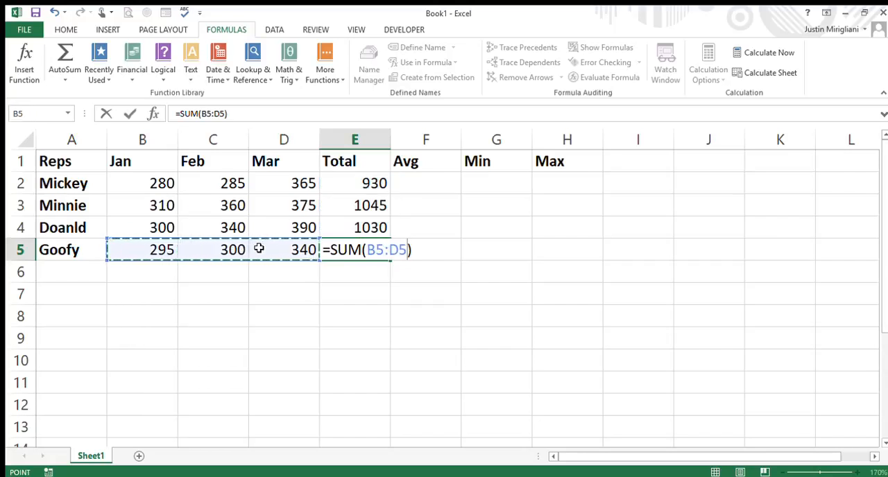
key(Return)
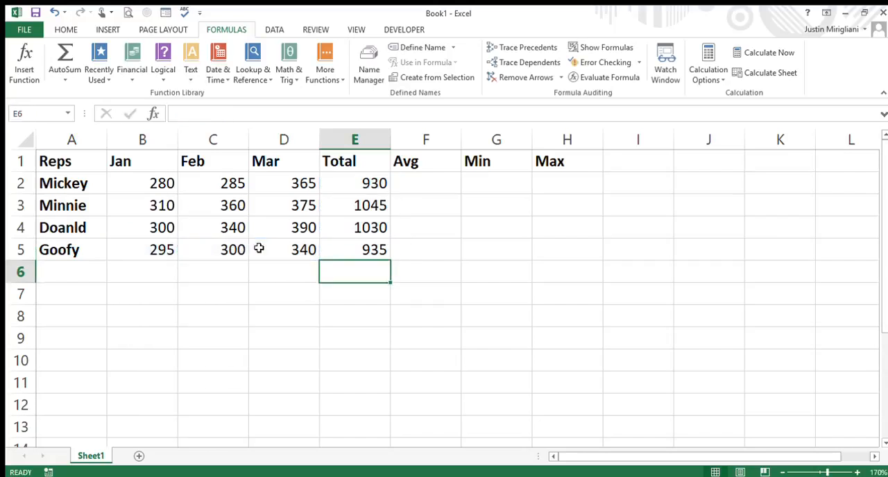
Calculate the average of B2:D2 in cell F2, leaving the Total column out of the range
click(451, 188)
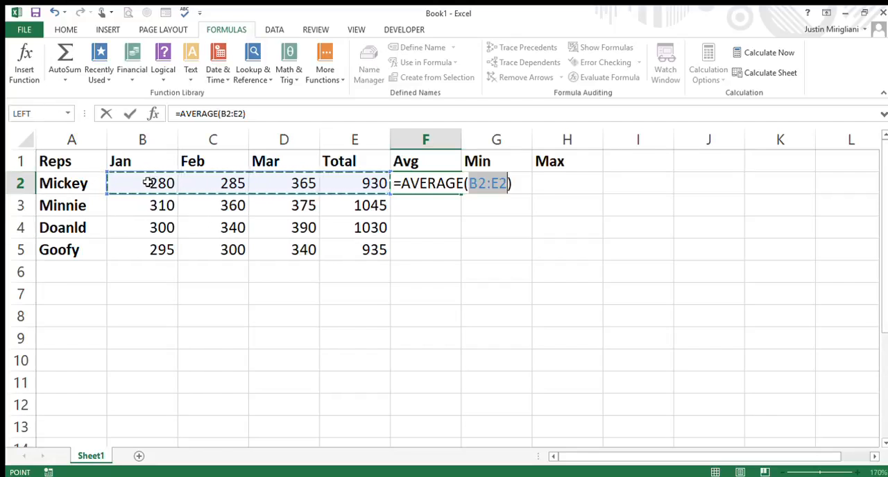
drag(148, 182, 255, 183)
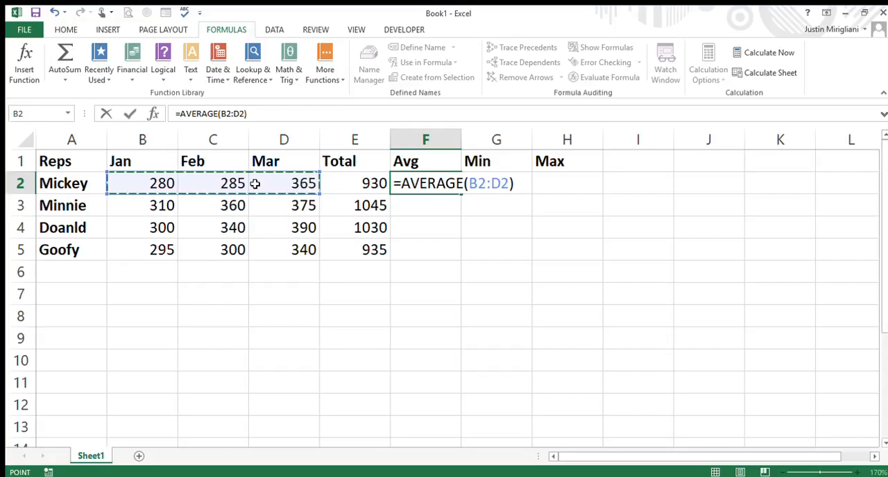
key(Return)
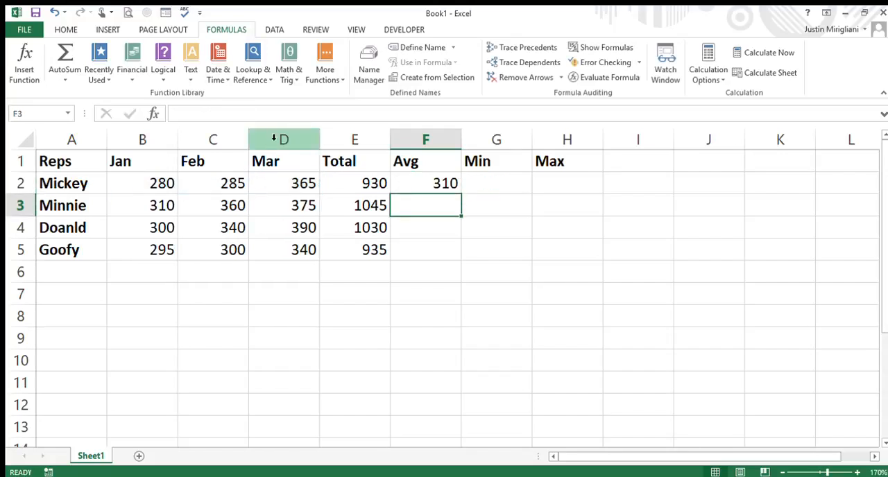
Insert a MIN function in G2 and limit its range to the monthly values B2:D2
click(490, 191)
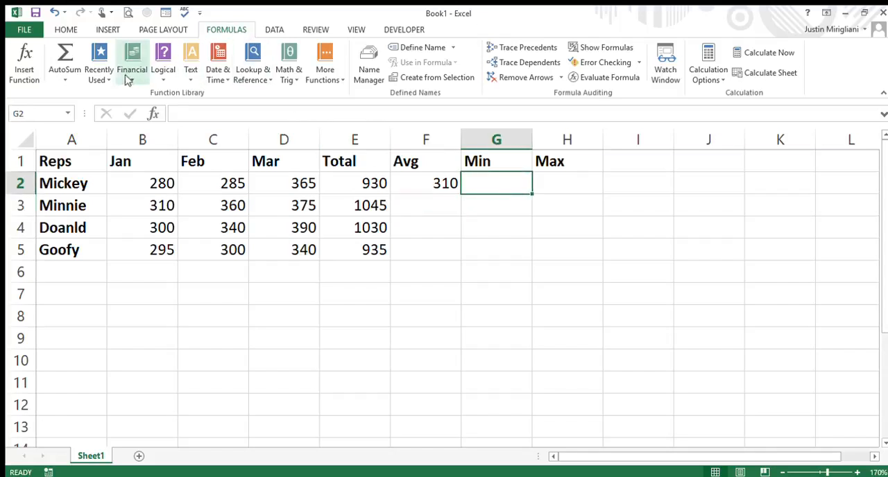
click(61, 81)
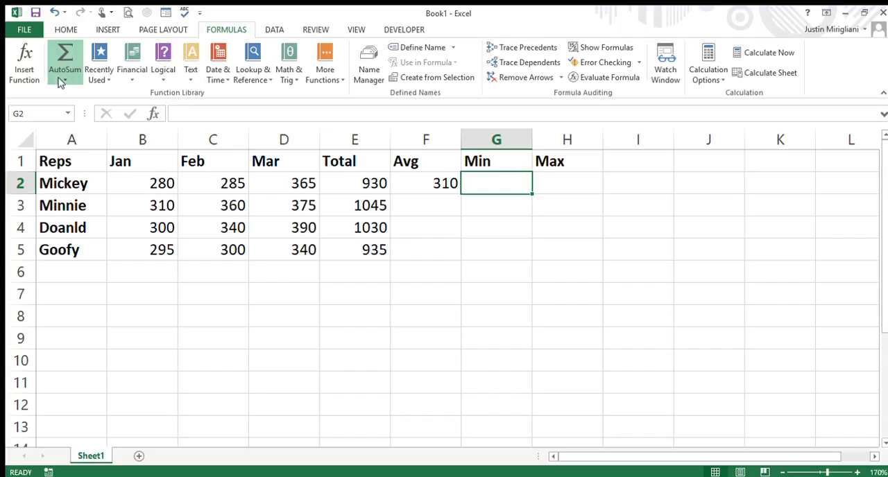
click(80, 158)
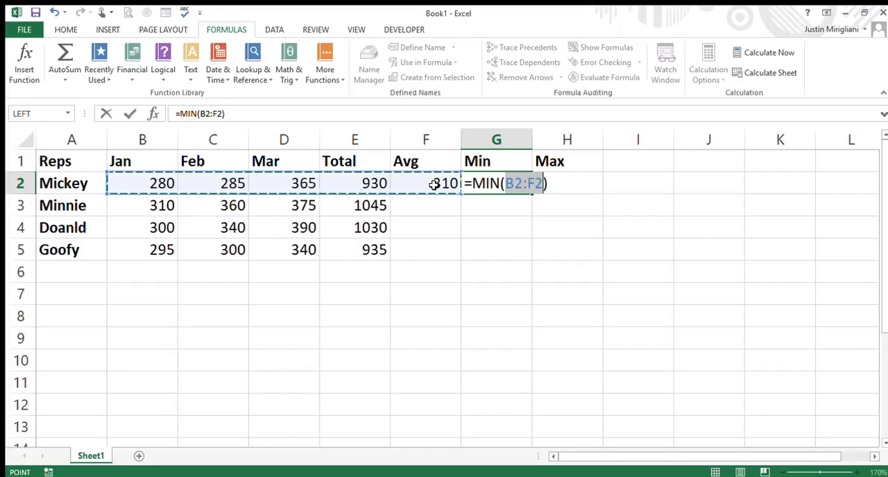
click(149, 184)
drag(149, 184, 250, 184)
key(Return)
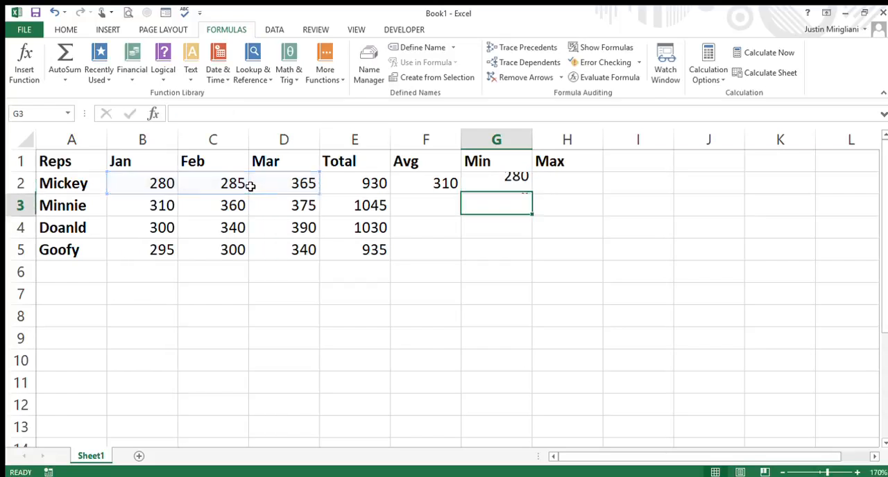
Insert a MAX function in H2 and restrict its range to B2:D2
click(557, 183)
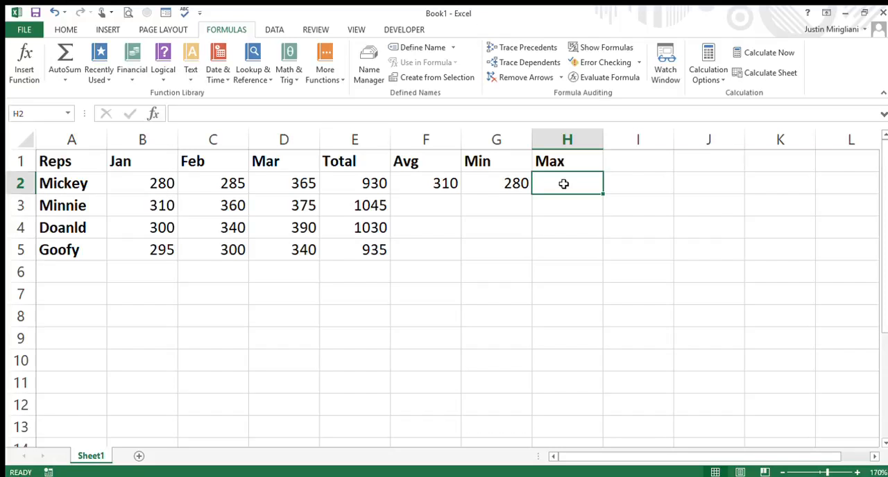
click(64, 80)
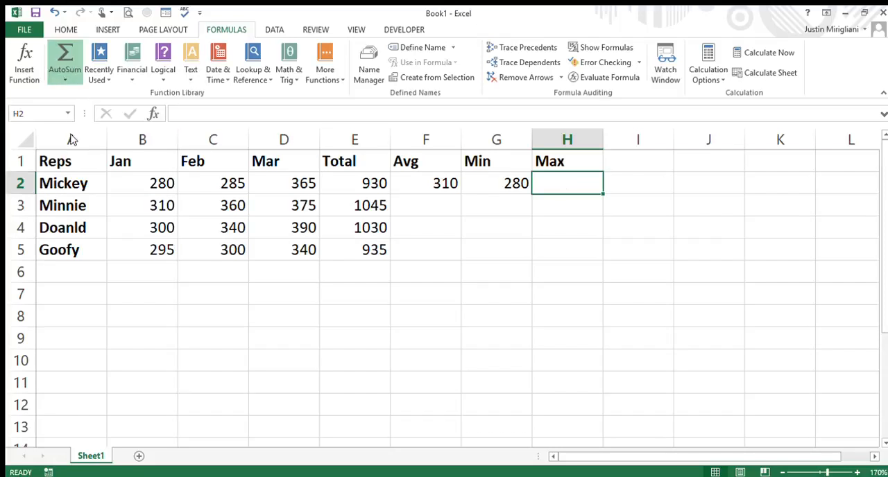
click(69, 134)
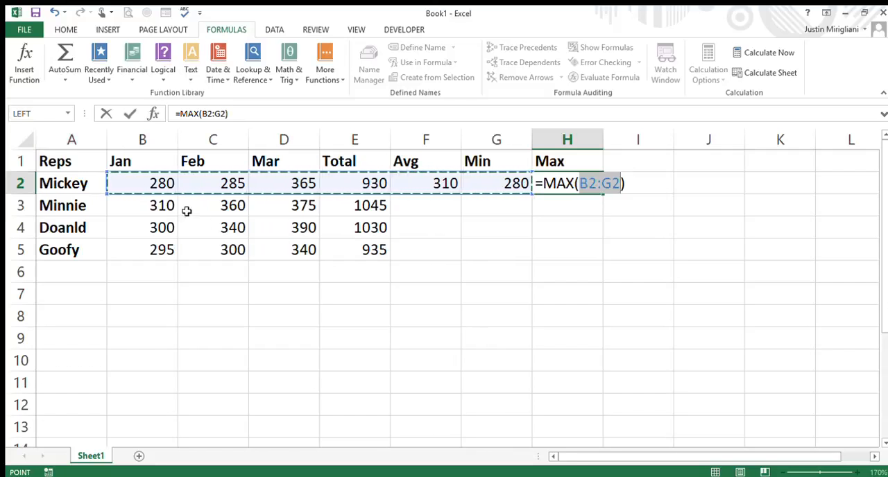
click(145, 187)
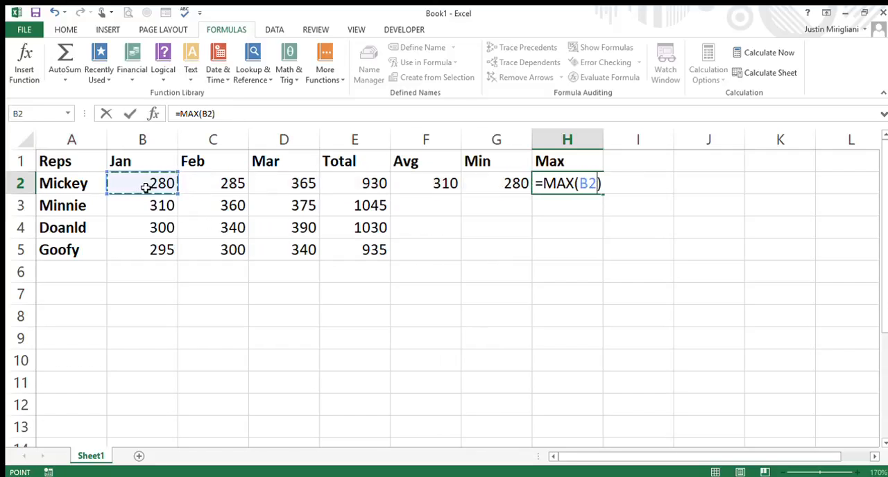
drag(145, 188, 281, 191)
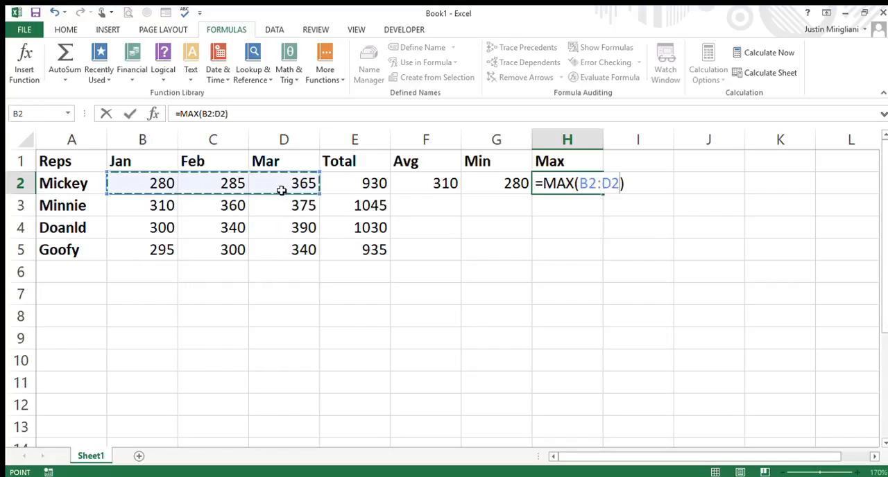
key(Return)
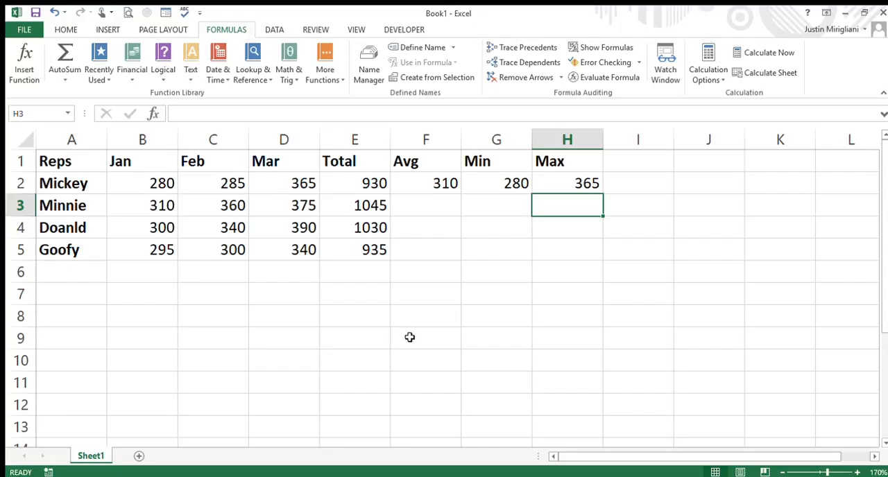
Clear the totals in cells E3:E5
click(369, 207)
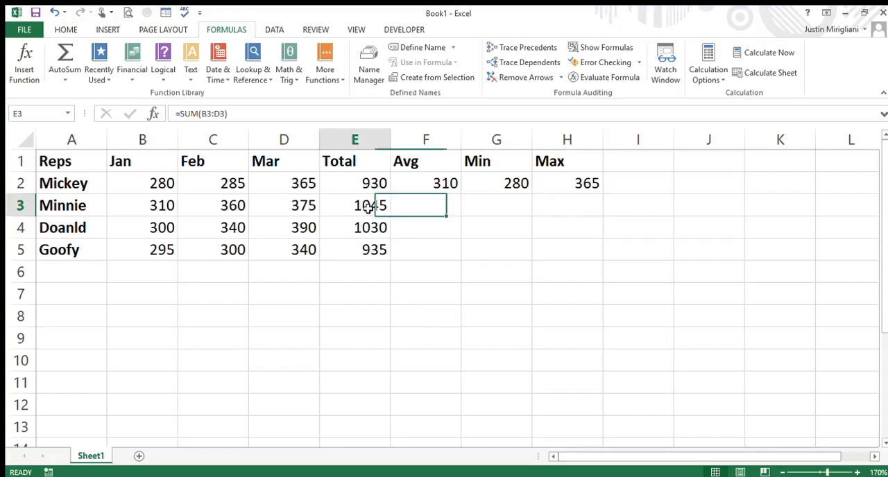
drag(368, 207, 367, 250)
key(Delete)
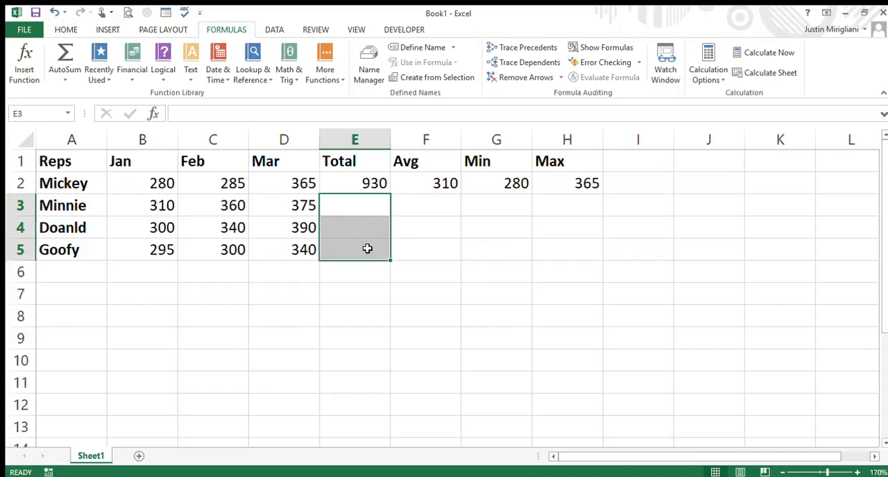
Fill the Total, Avg, Min and Max formulas from E2:H2 down through row 5
click(337, 185)
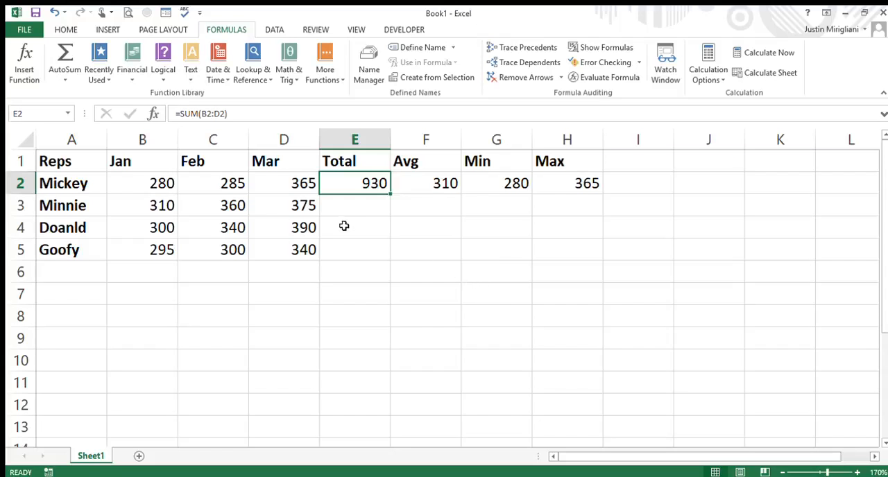
drag(363, 184, 540, 180)
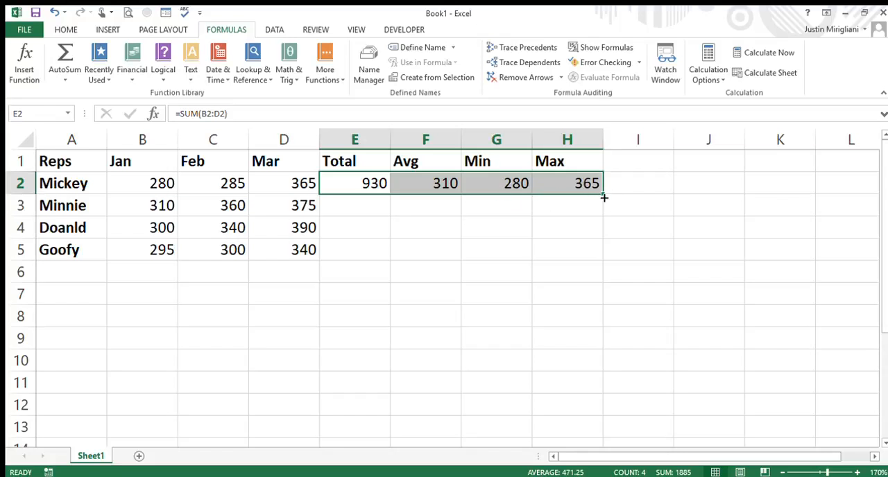
drag(603, 195, 606, 257)
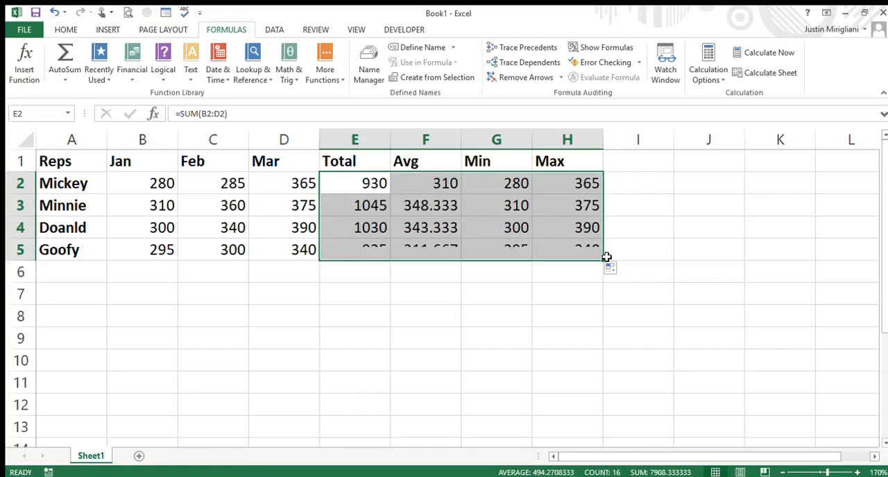